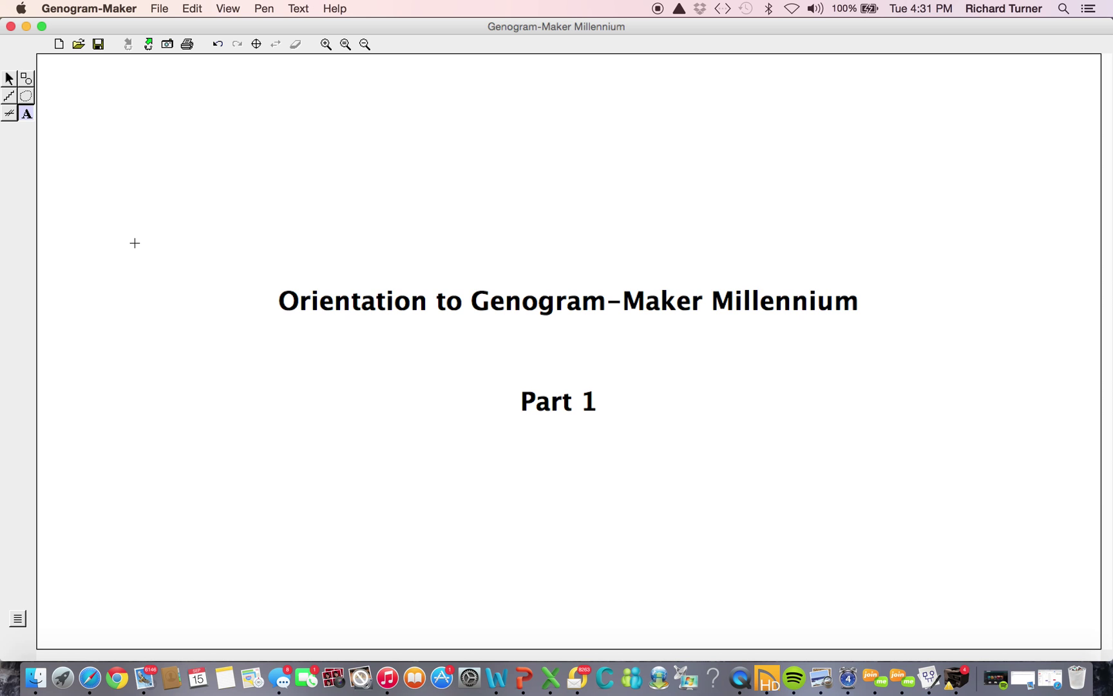
Open the Eugene O'Neill Sample Genogram from the File menu, discarding the unsaved title page
{"action": "left_click", "coordinate": [160, 9]}
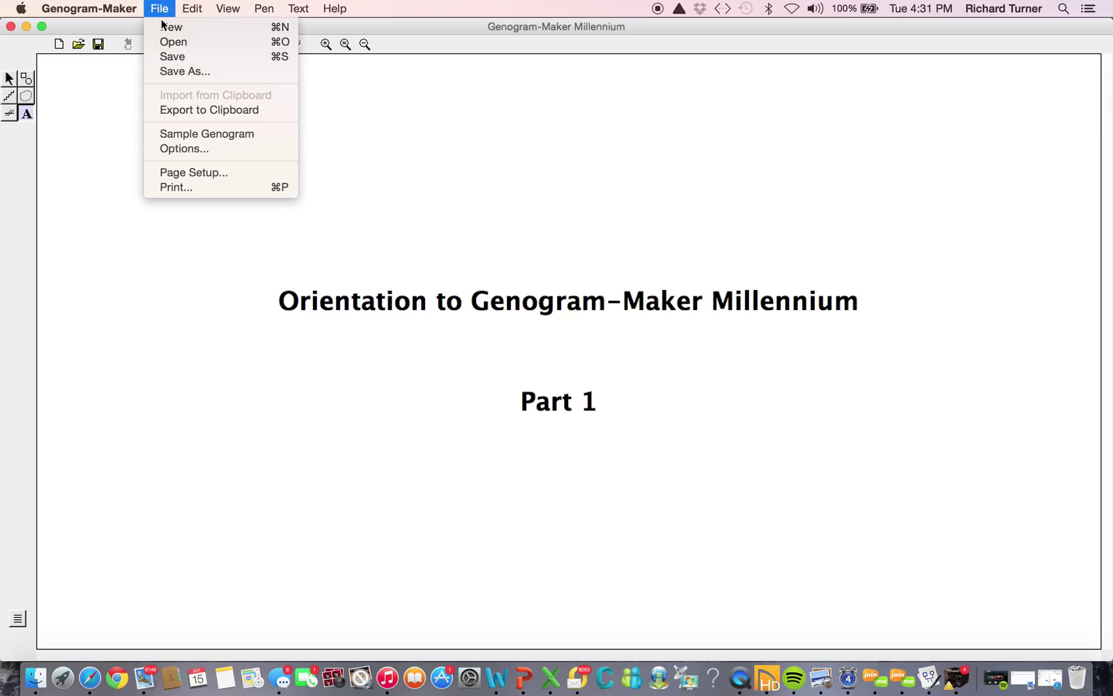
{"action": "left_click", "coordinate": [175, 134]}
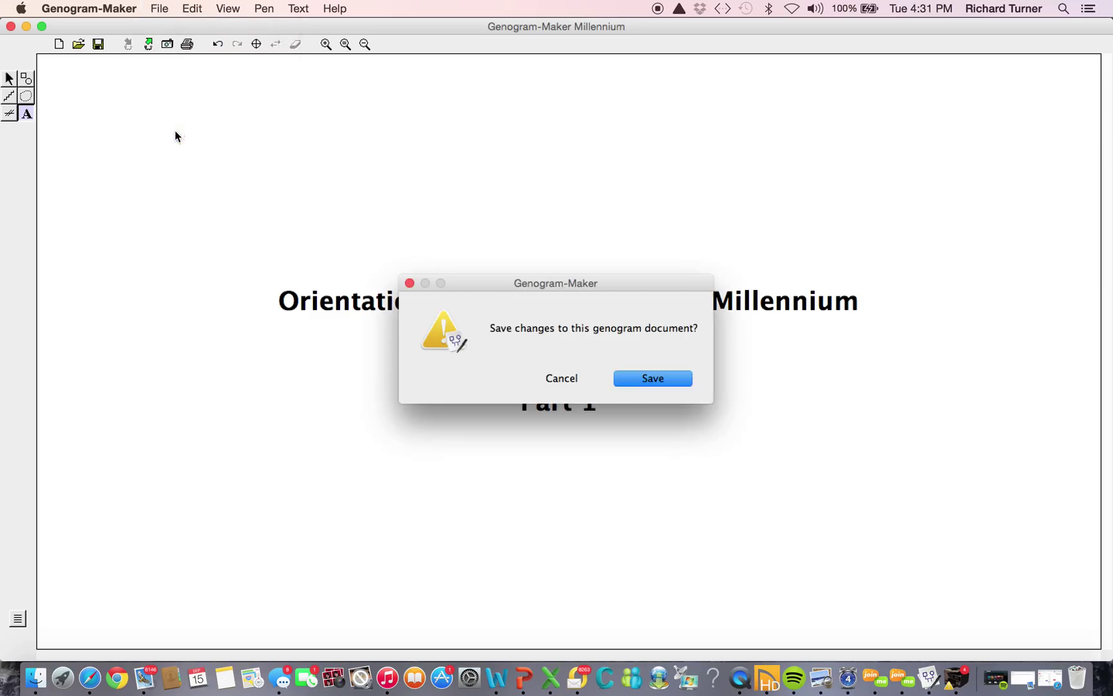
{"action": "left_click", "coordinate": [471, 379]}
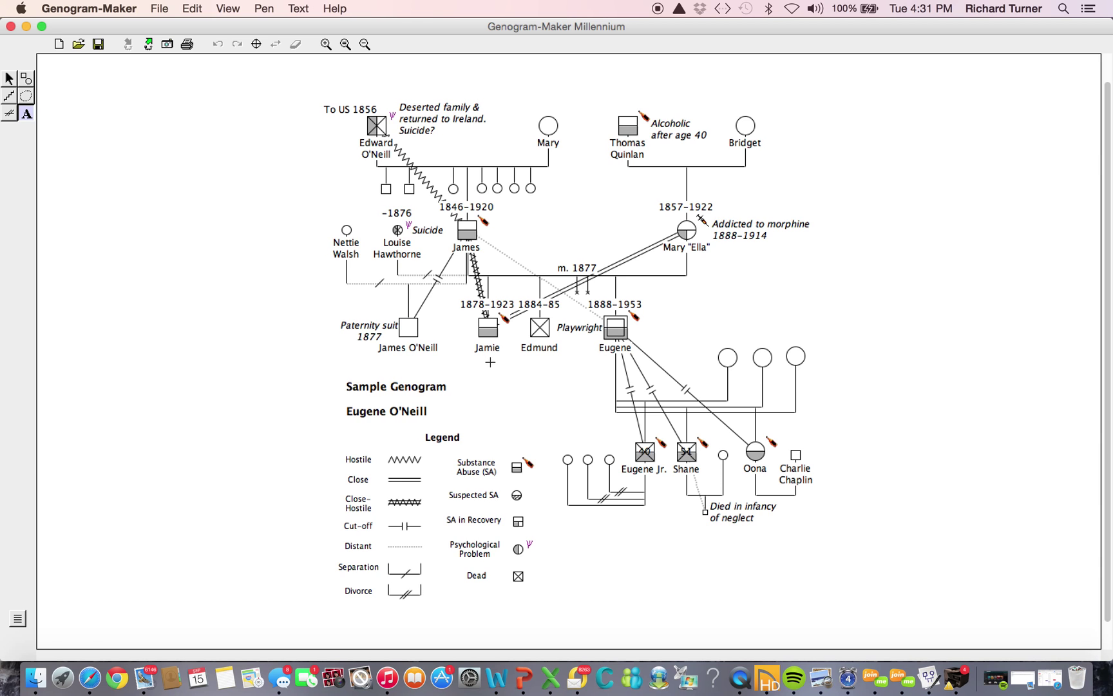
{"action": "left_click", "coordinate": [379, 134]}
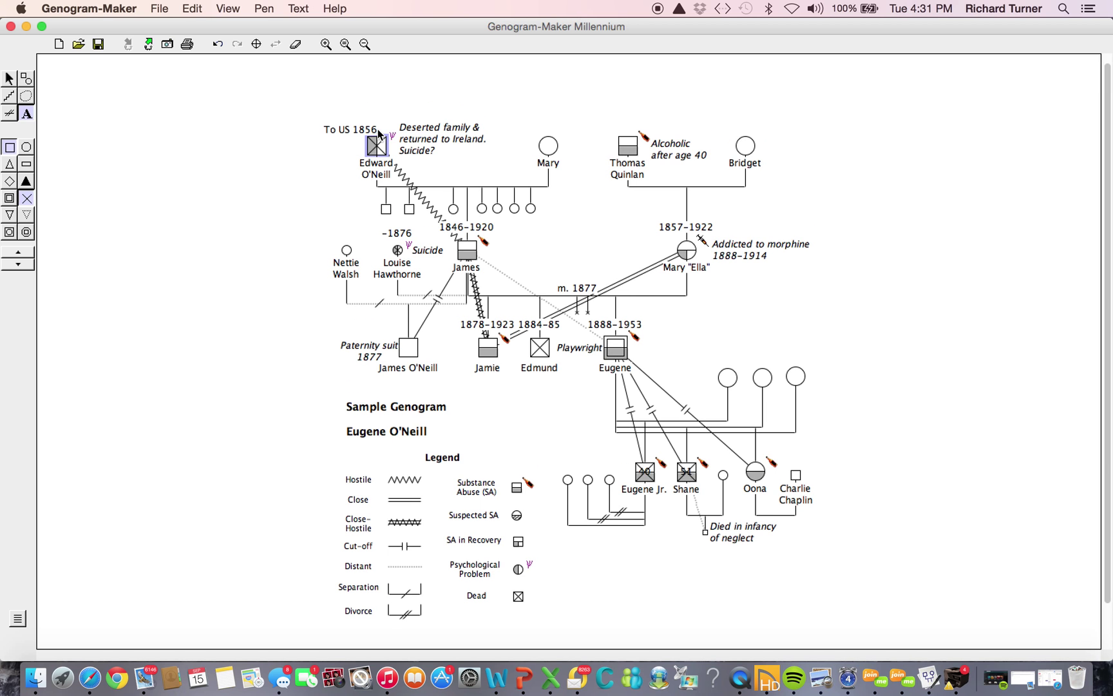
{"action": "left_click", "coordinate": [552, 146]}
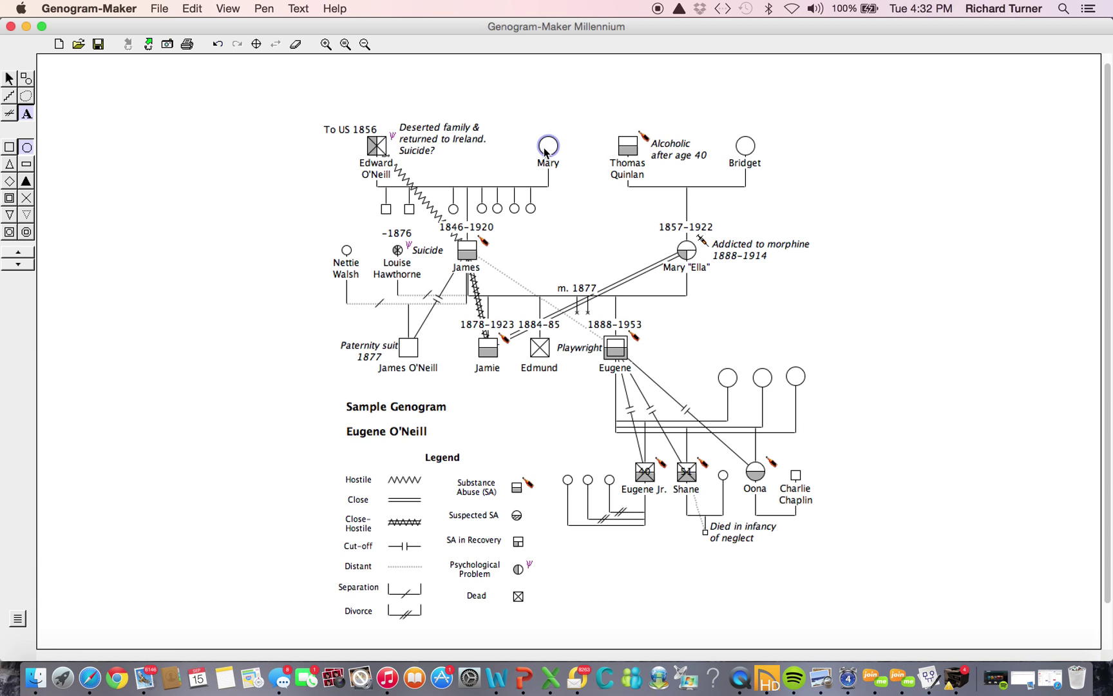
{"action": "left_click", "coordinate": [508, 186]}
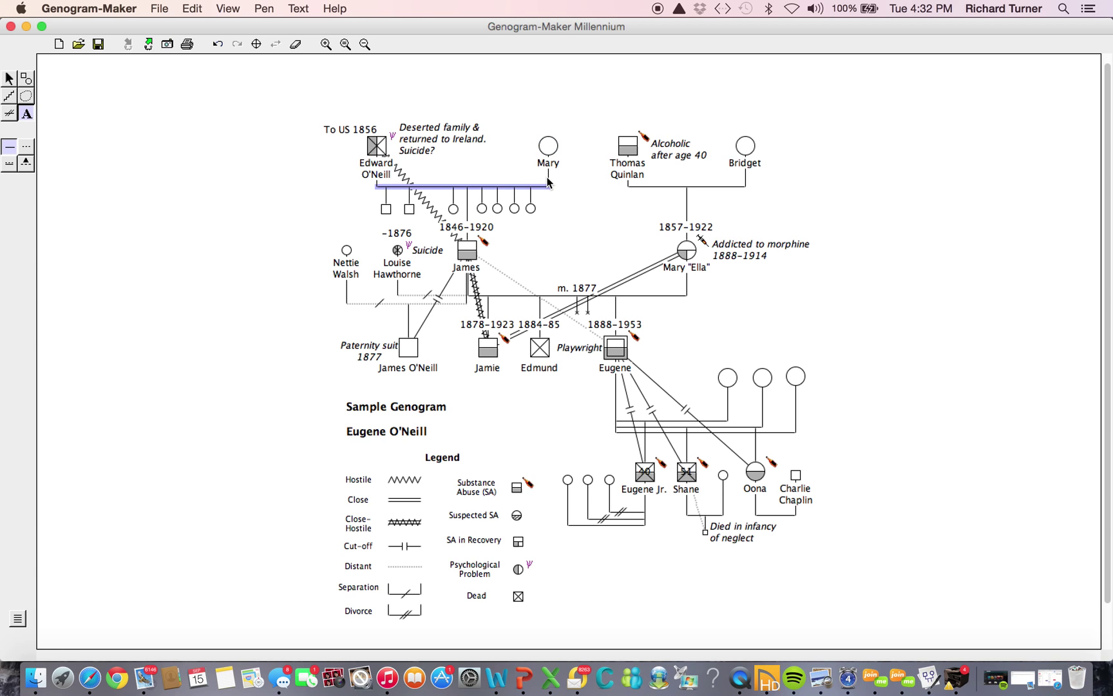
{"action": "left_click", "coordinate": [548, 180]}
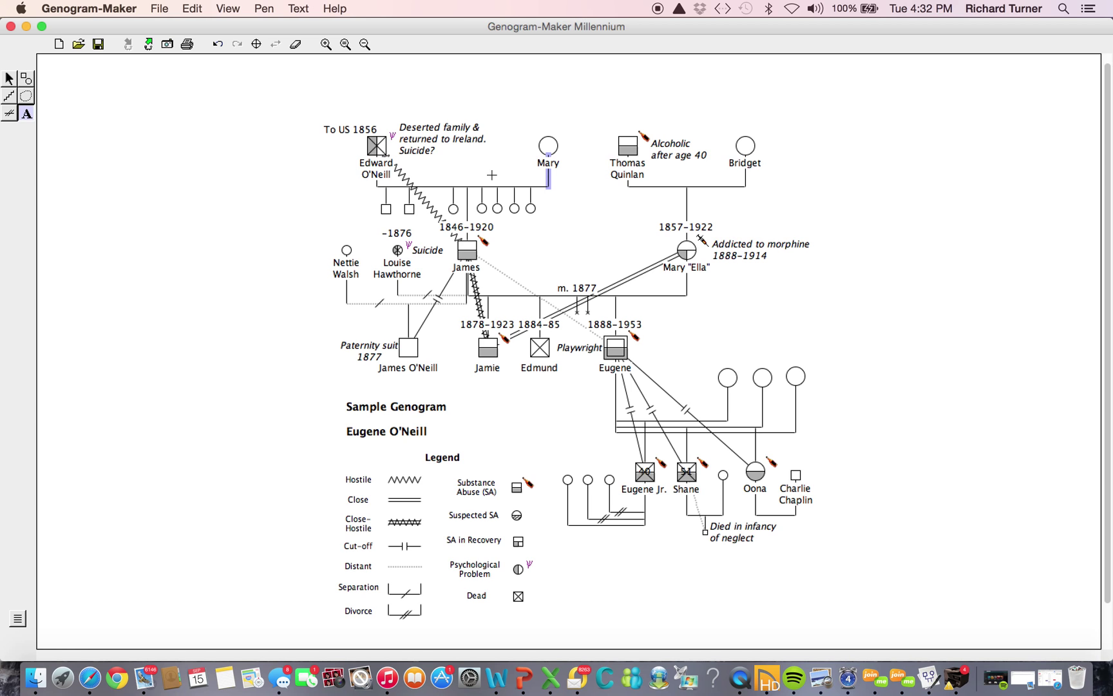
{"action": "left_click", "coordinate": [431, 206]}
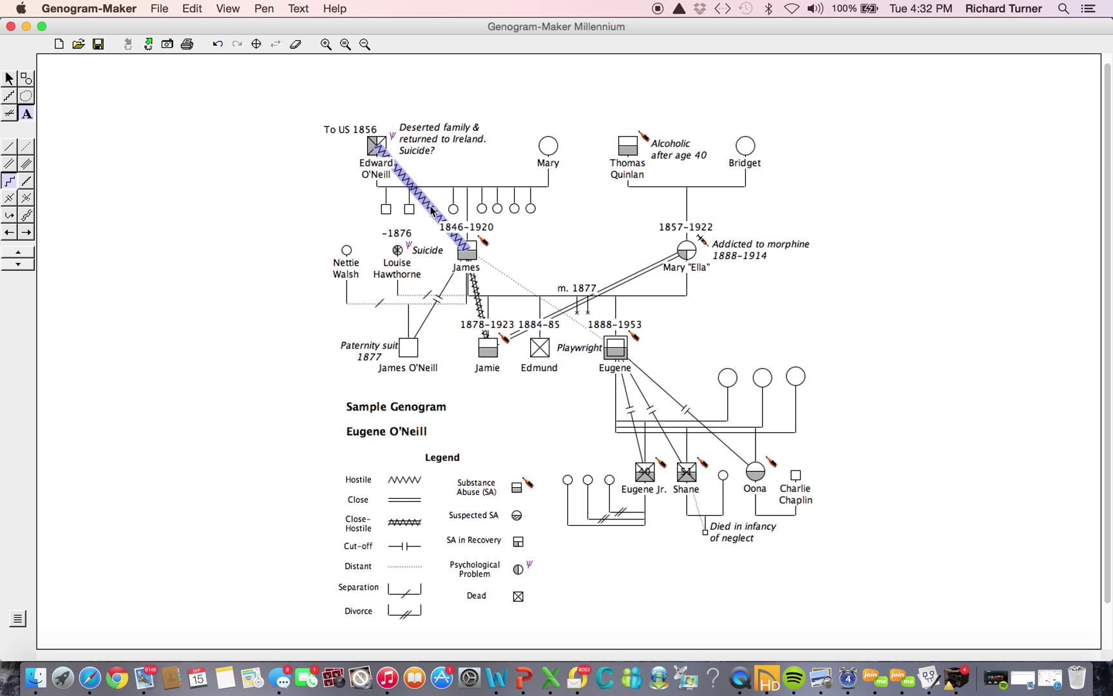
Select the 'Deserted family' note, the 'To US 1856' label, then the 'Edward O'Neill' label
{"action": "left_click", "coordinate": [436, 139]}
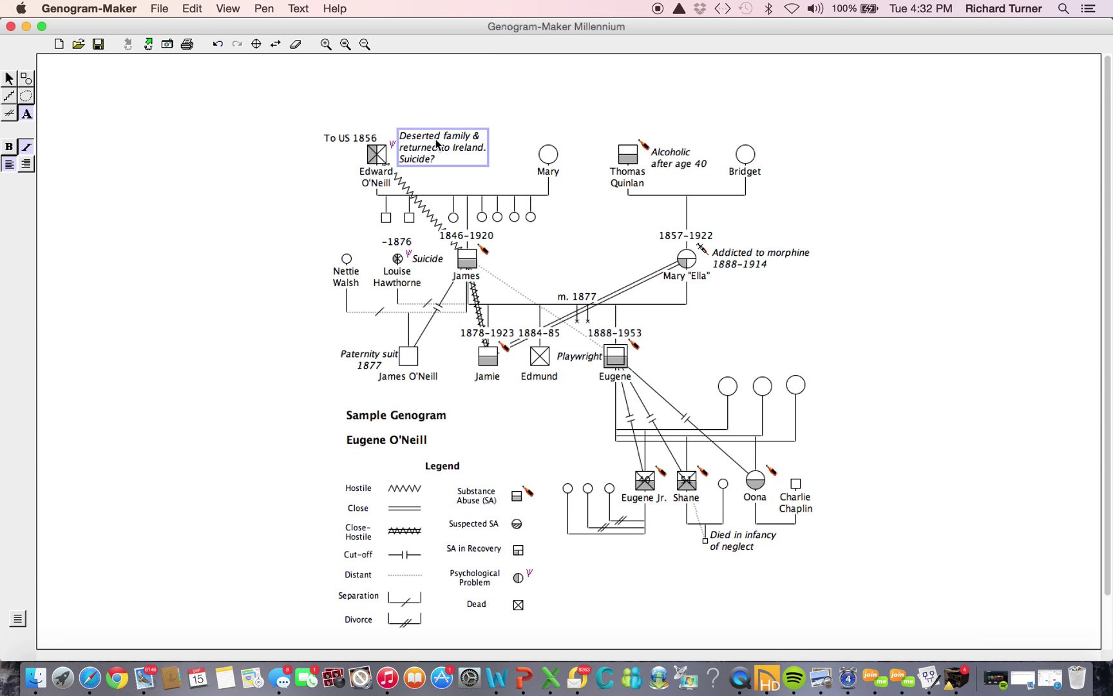
{"action": "left_click", "coordinate": [358, 138]}
{"action": "left_click", "coordinate": [378, 183]}
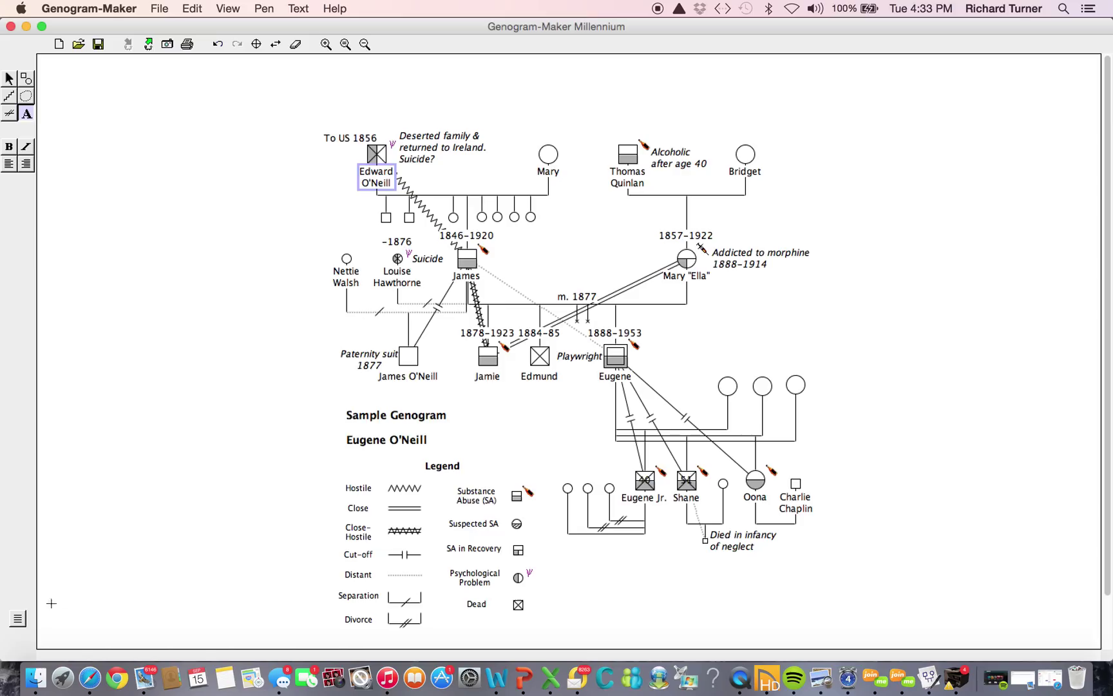
{"action": "left_click", "coordinate": [18, 619]}
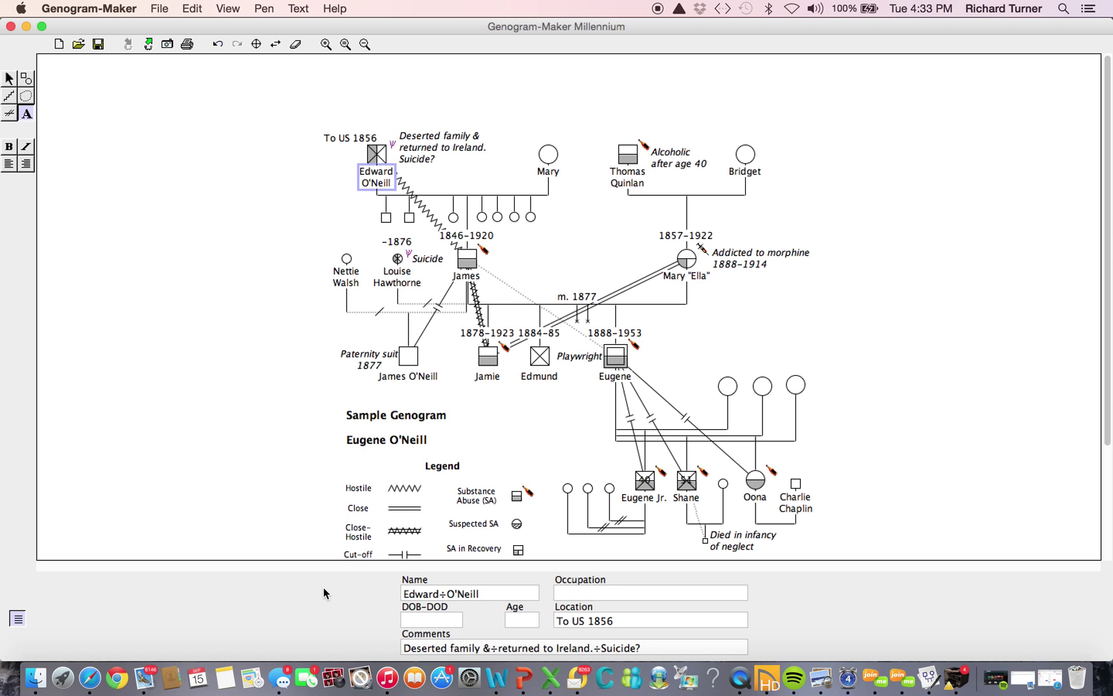
{"action": "left_click", "coordinate": [18, 618]}
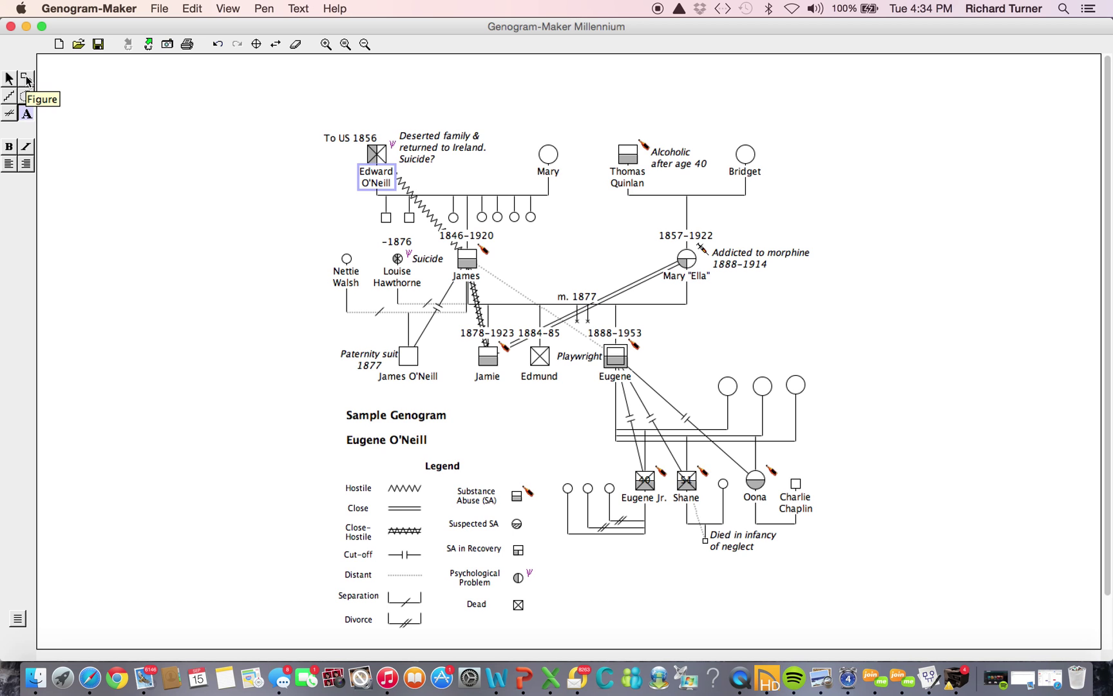
Undo the last five selection changes
{"action": "left_click", "coordinate": [219, 45]}
{"action": "left_click", "coordinate": [219, 45]}
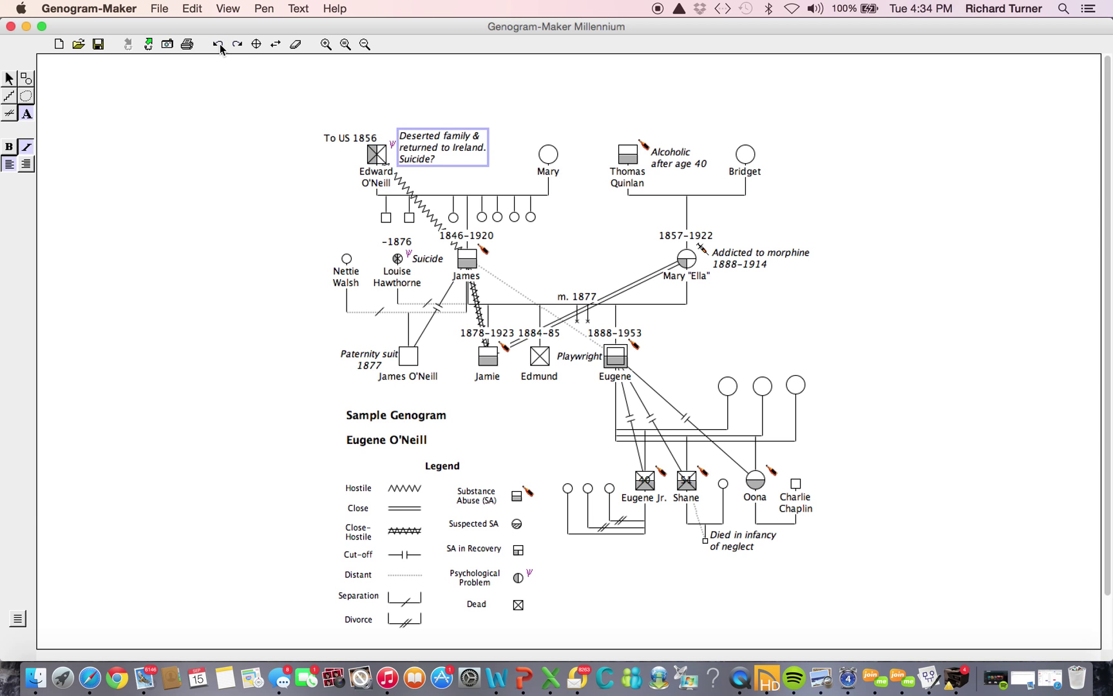
{"action": "left_click", "coordinate": [219, 44]}
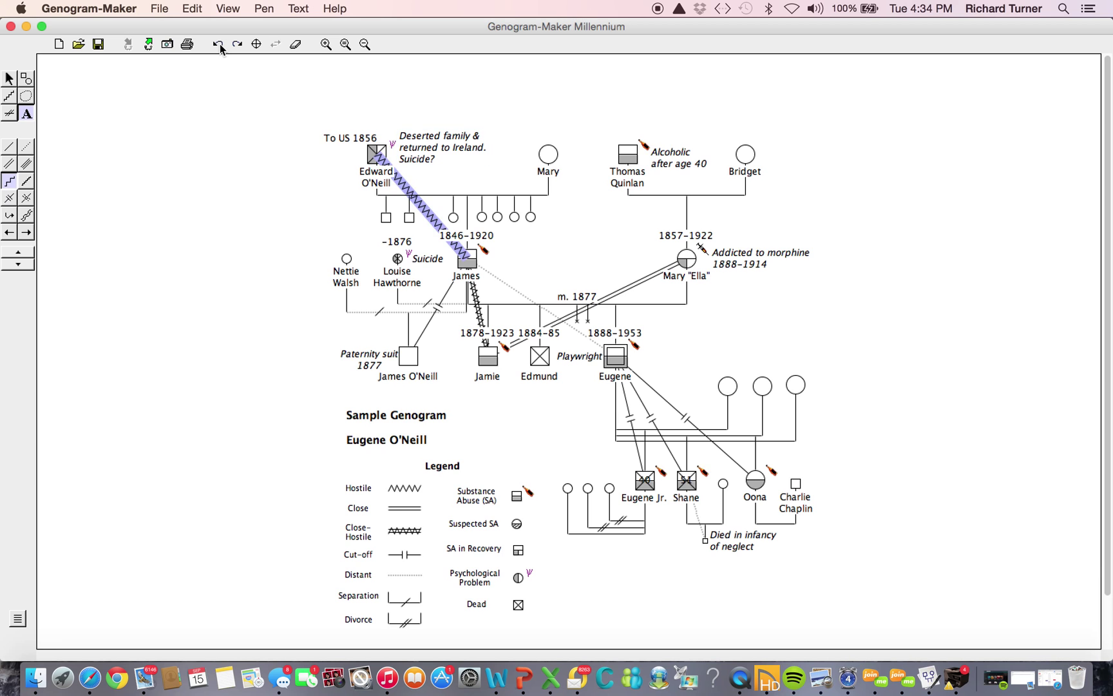
{"action": "left_click", "coordinate": [219, 44]}
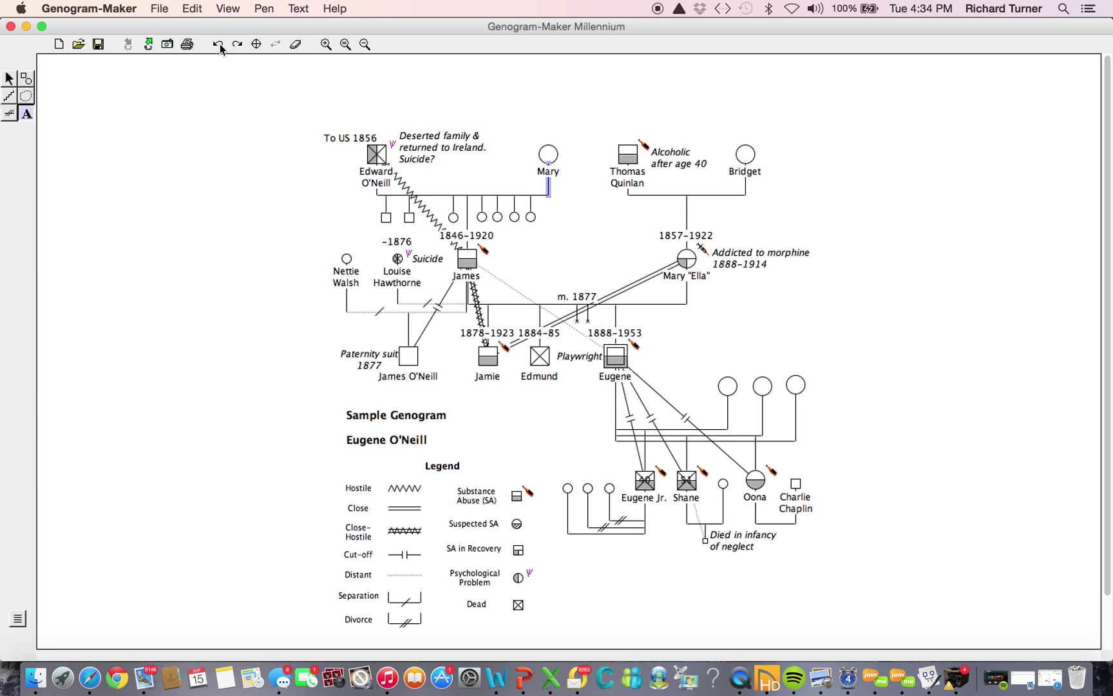
{"action": "left_click", "coordinate": [219, 45]}
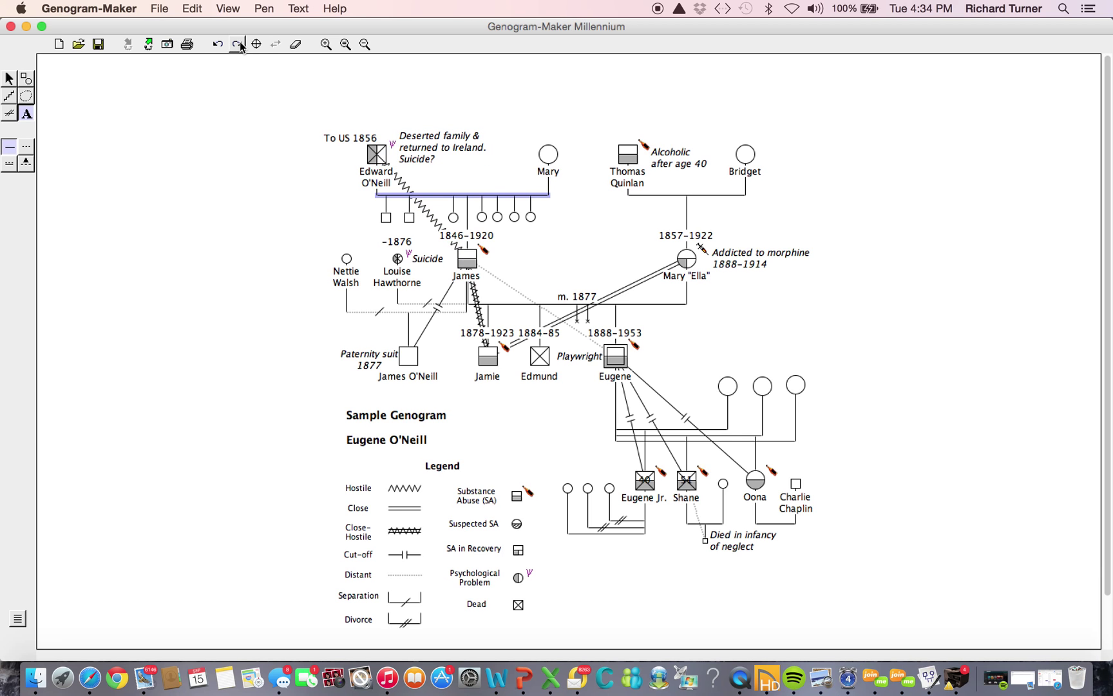
Redo all five undone steps until Redo is greyed out
{"action": "left_click", "coordinate": [238, 45]}
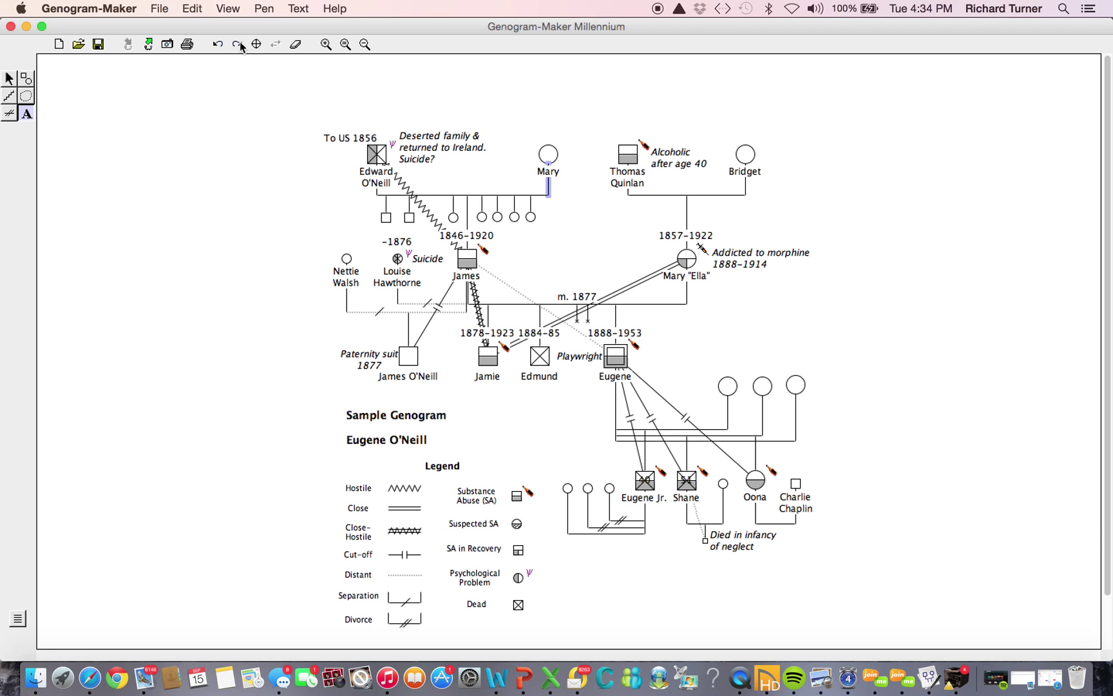
{"action": "left_click", "coordinate": [238, 43]}
{"action": "left_click", "coordinate": [238, 43]}
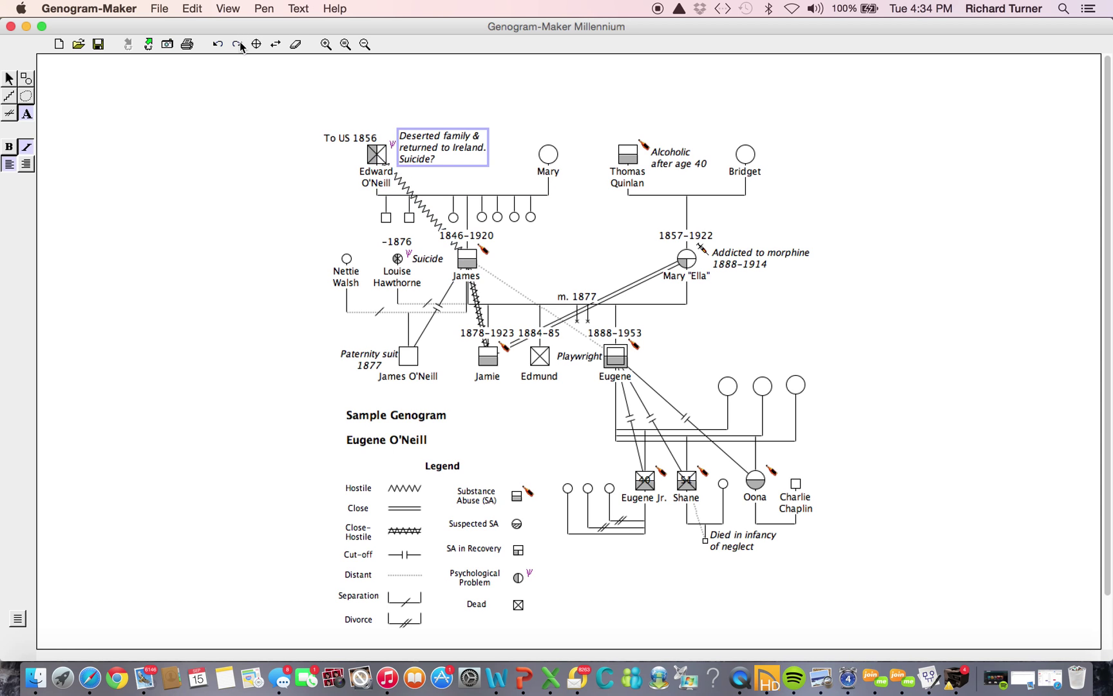
{"action": "left_click", "coordinate": [240, 42]}
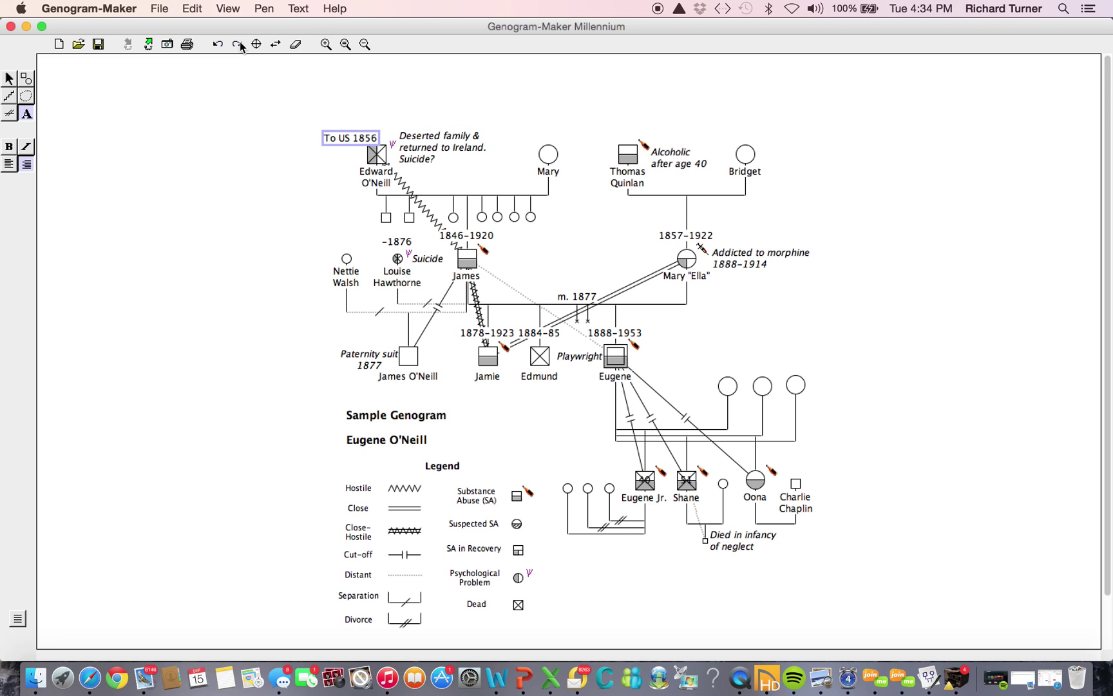
{"action": "left_click", "coordinate": [240, 42]}
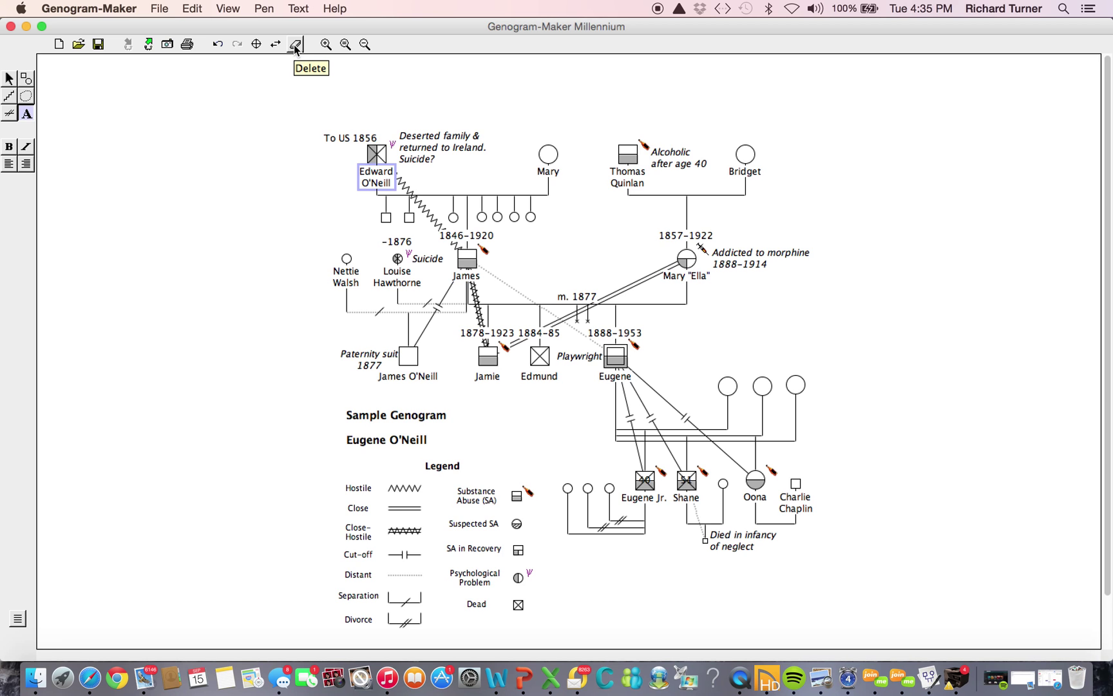
{"action": "left_click", "coordinate": [549, 156]}
{"action": "left_click", "coordinate": [549, 156]}
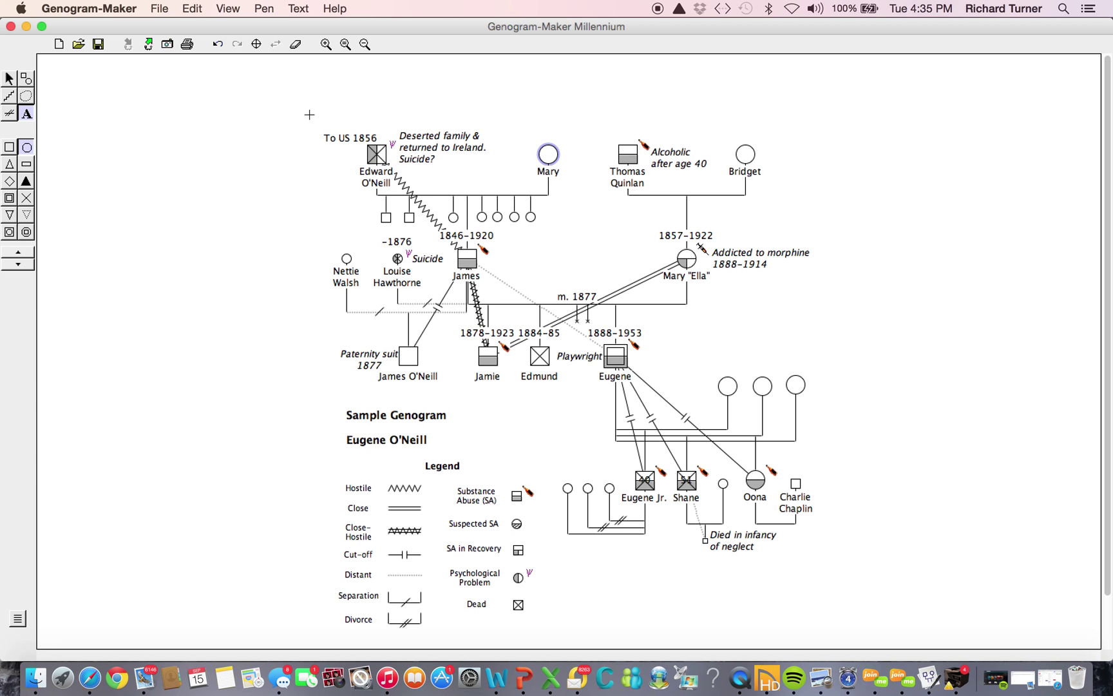
{"action": "left_click", "coordinate": [294, 45]}
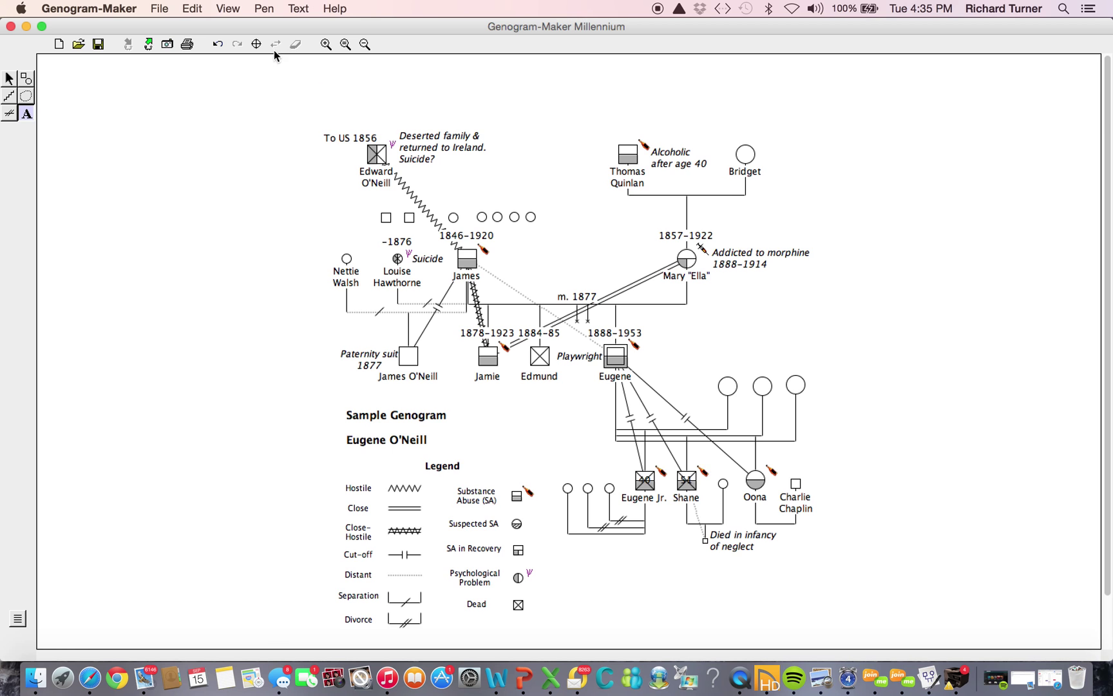
{"action": "left_click", "coordinate": [218, 45]}
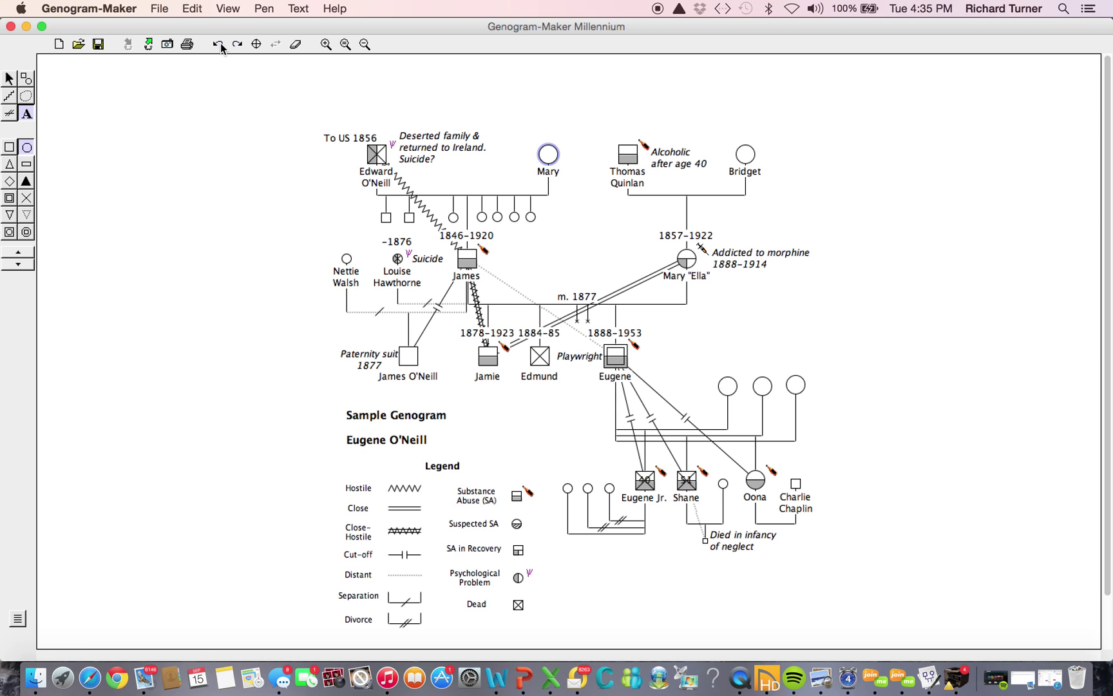
{"action": "left_click", "coordinate": [326, 44]}
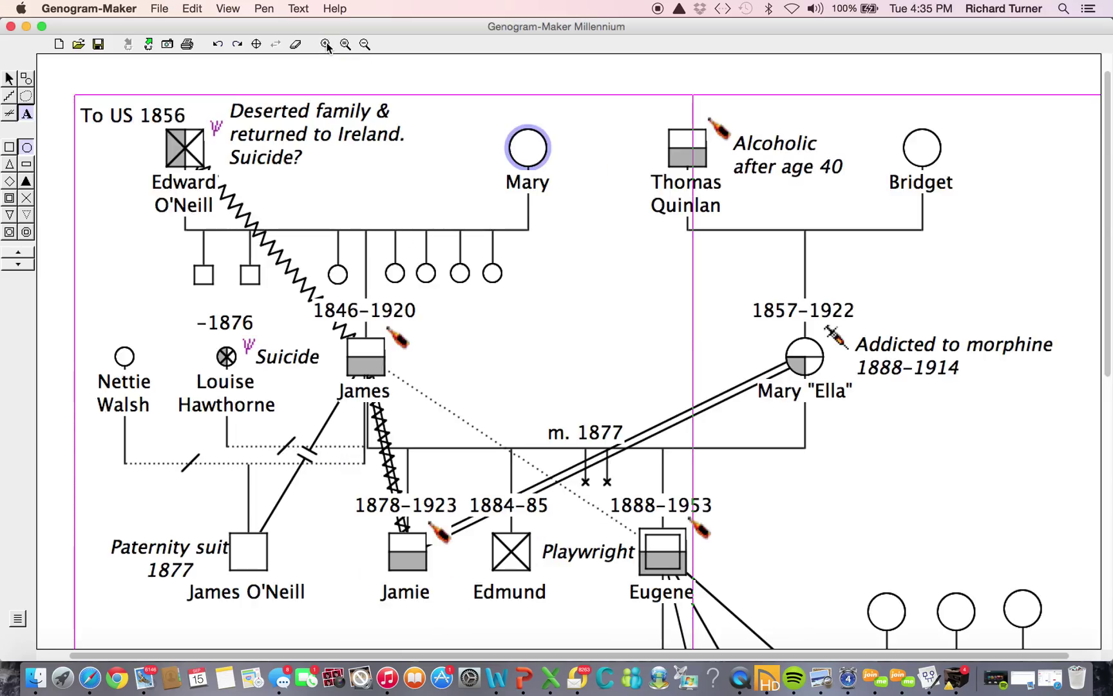
{"action": "left_click", "coordinate": [364, 44]}
{"action": "left_click", "coordinate": [364, 44]}
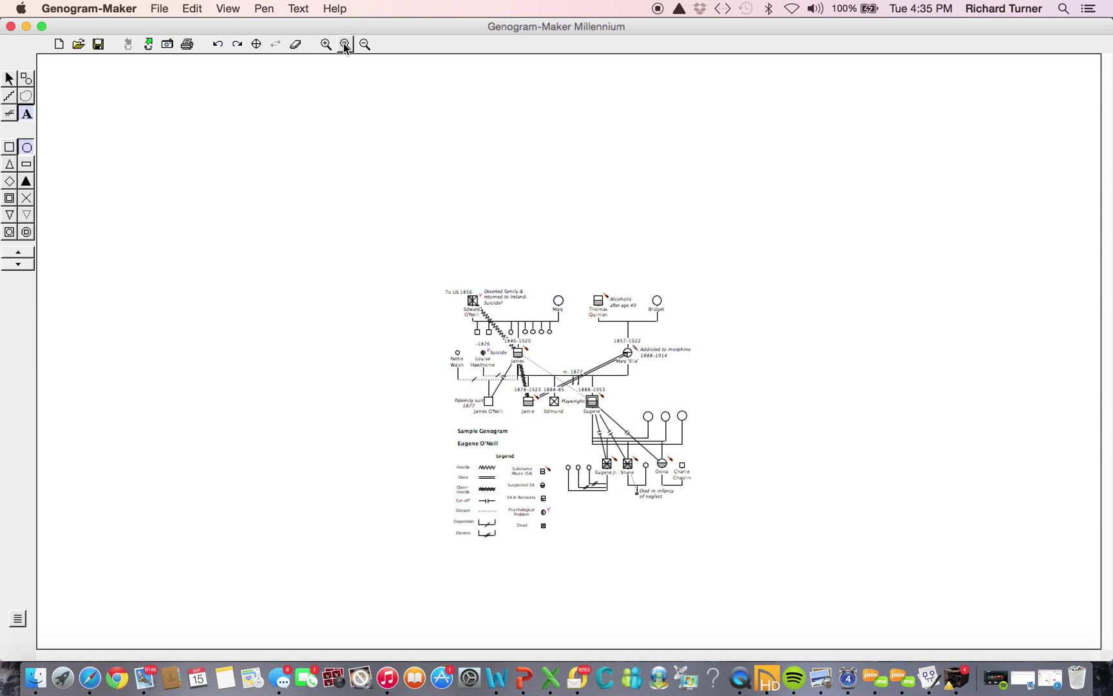
{"action": "left_click", "coordinate": [345, 45]}
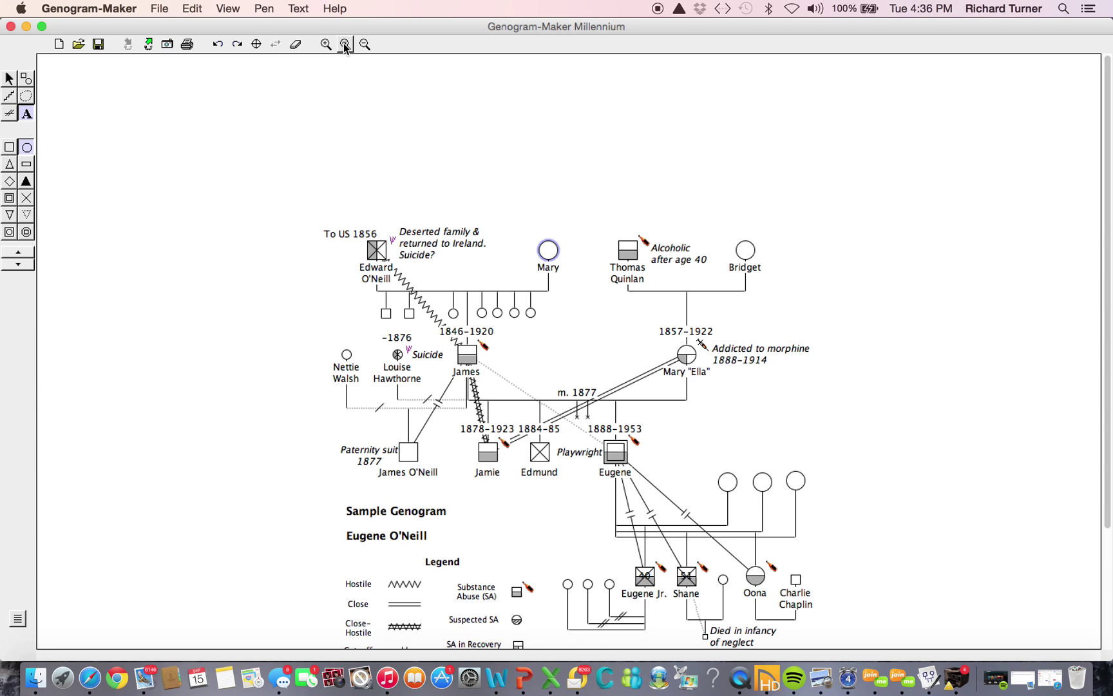
Re-centre the genogram with the Center button and deselect Mary's circle
{"action": "left_click", "coordinate": [257, 44]}
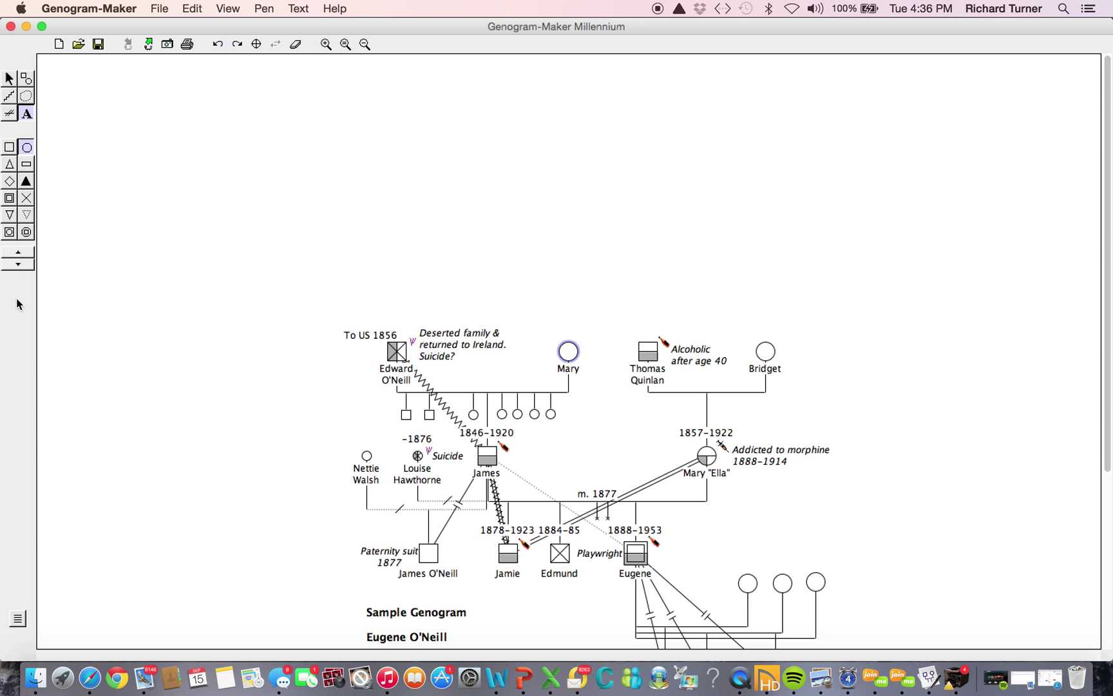
{"action": "key", "text": "Escape"}
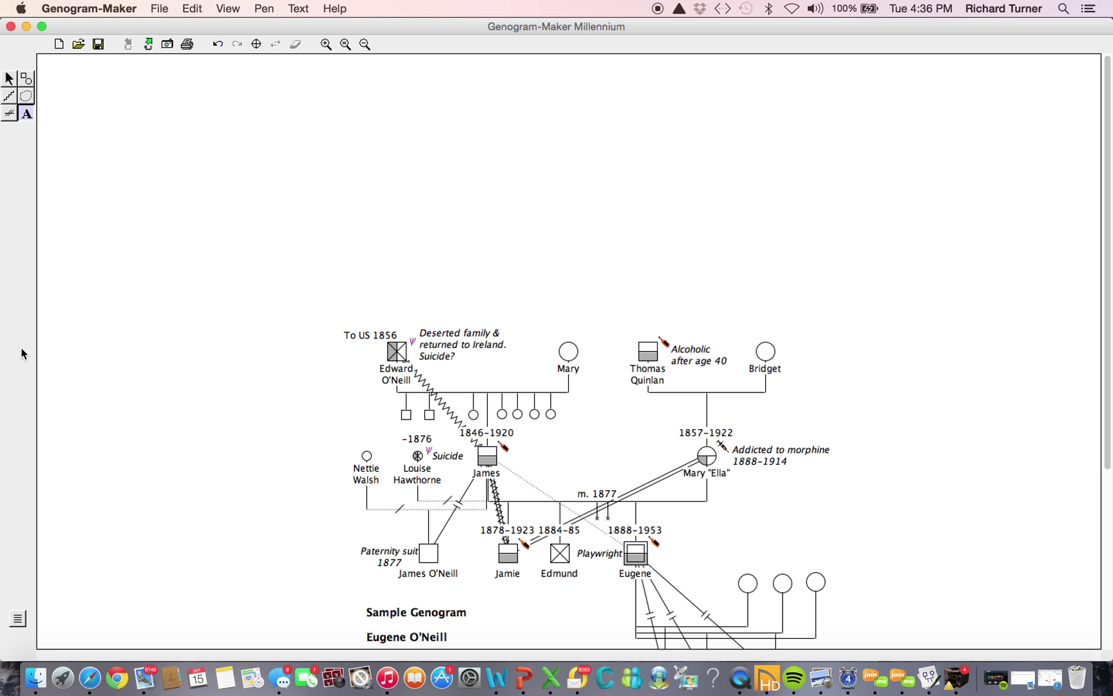
Fit the whole O'Neill genogram, including the Legend, into view
{"action": "left_click", "coordinate": [257, 43]}
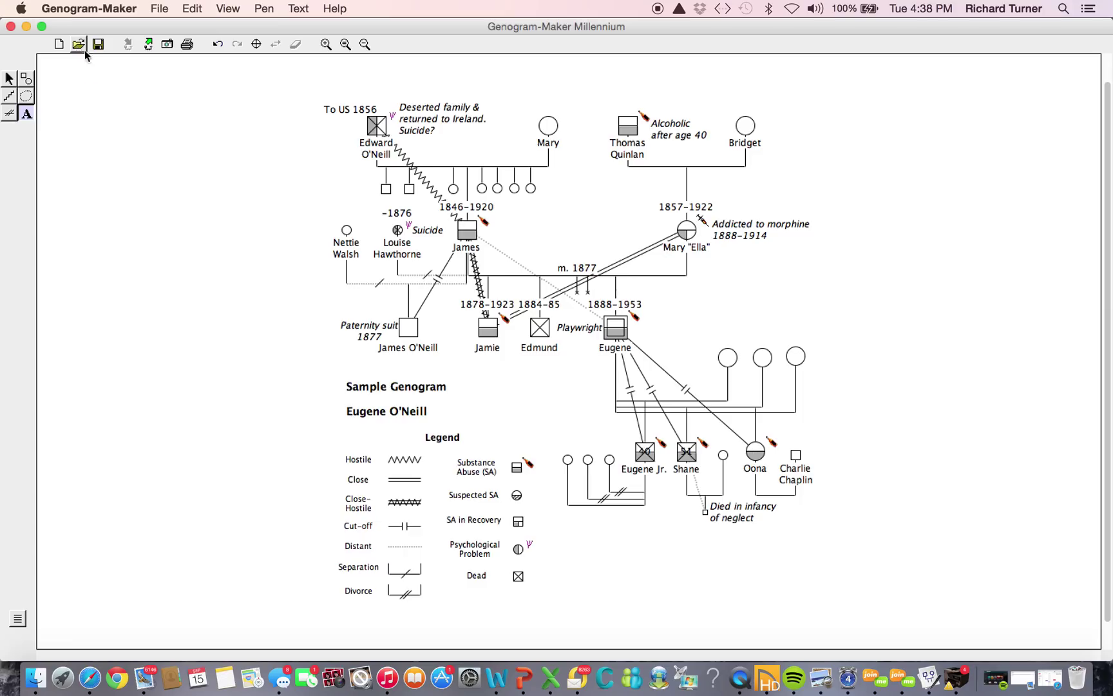
{"action": "left_click", "coordinate": [346, 230]}
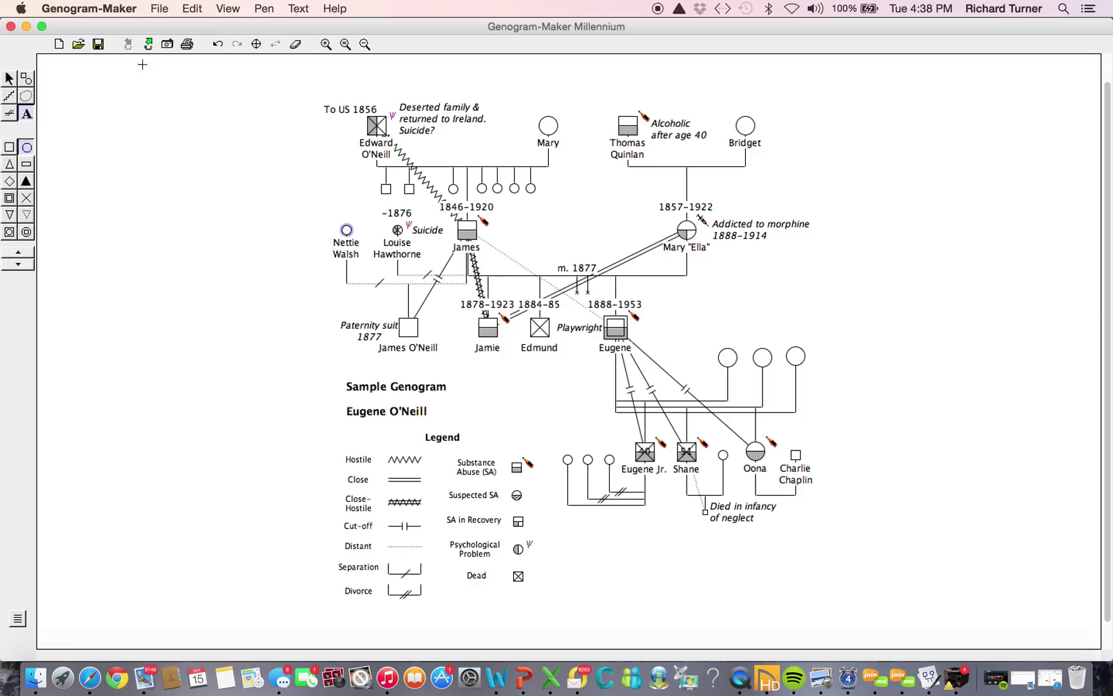
{"action": "left_click", "coordinate": [79, 44]}
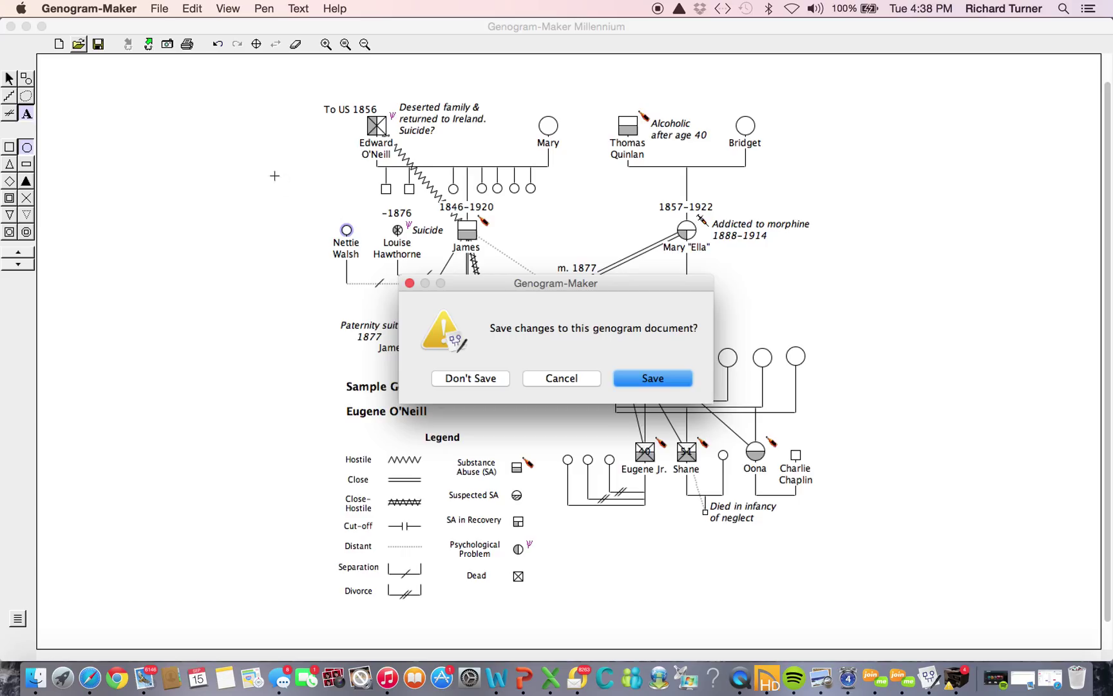
{"action": "left_click", "coordinate": [561, 379]}
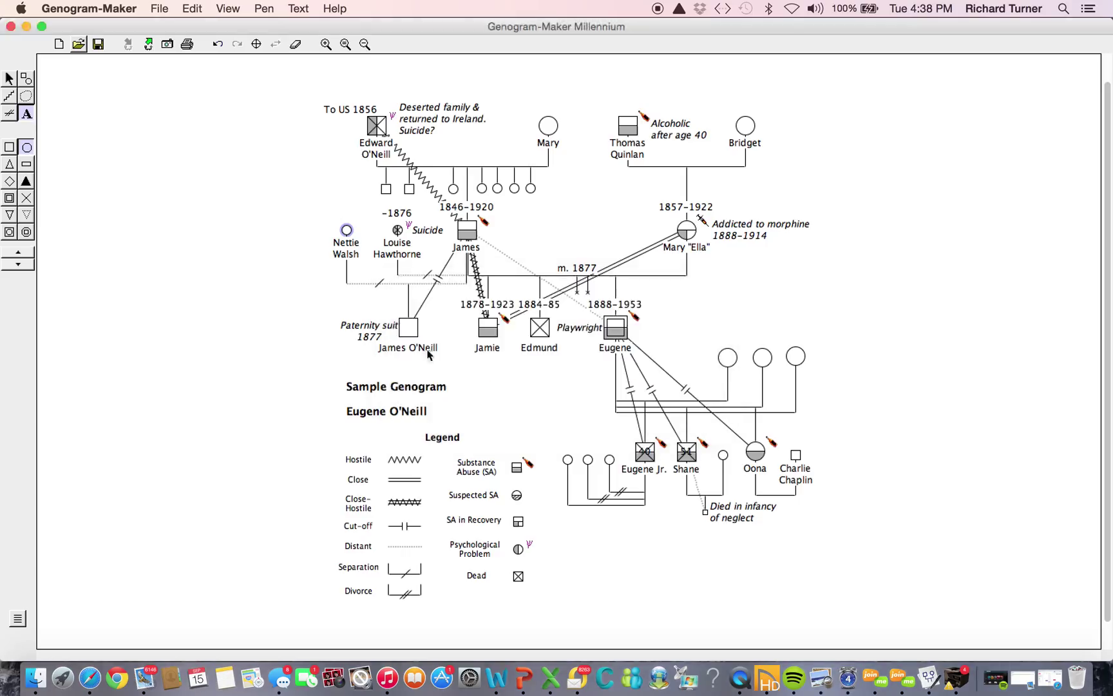
{"action": "left_click", "coordinate": [59, 44]}
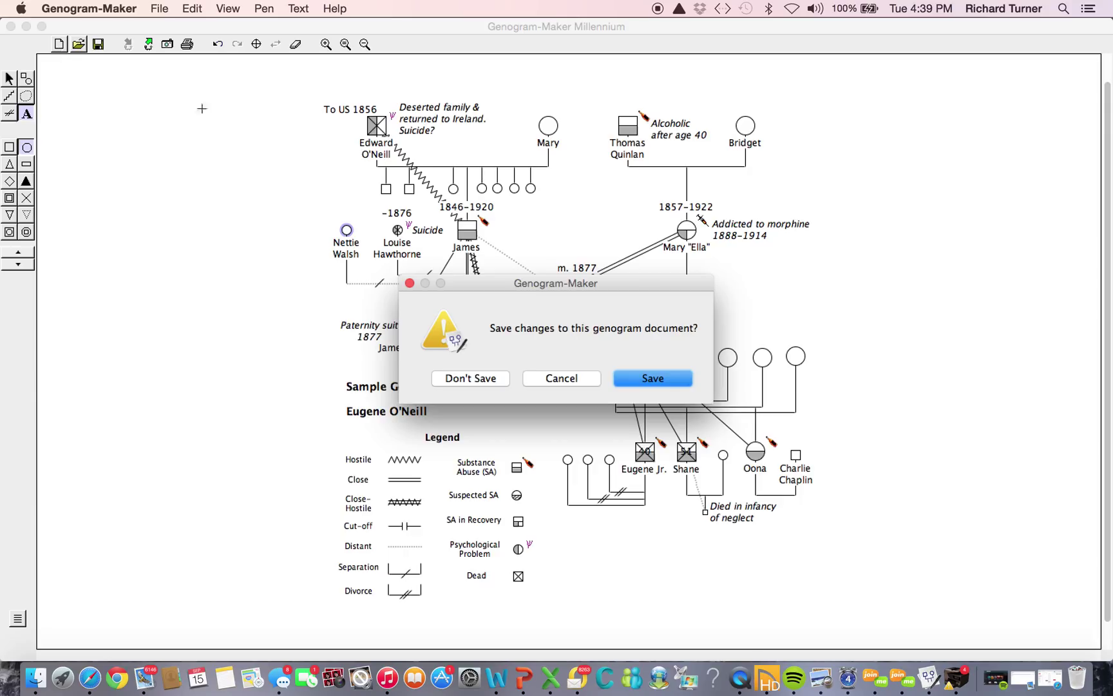
{"action": "left_click", "coordinate": [572, 378]}
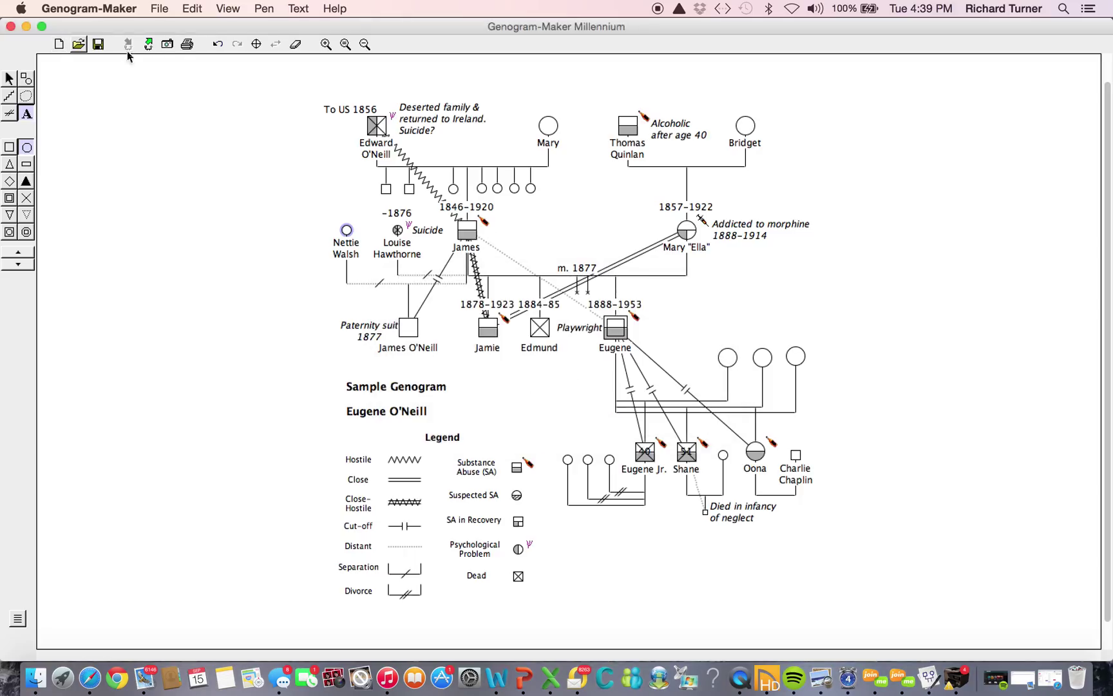